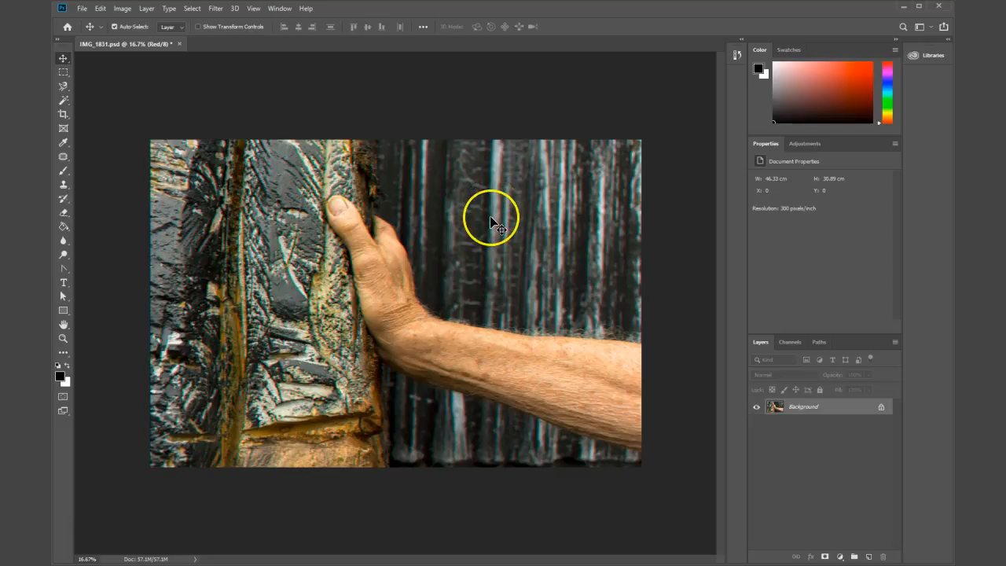
- Check the image's colour mode and bit depth without changing them
mouse_move(320, 314)
left_mouse_down()
mouse_move(168, 40)
mouse_move(125, 11)
left_mouse_up()
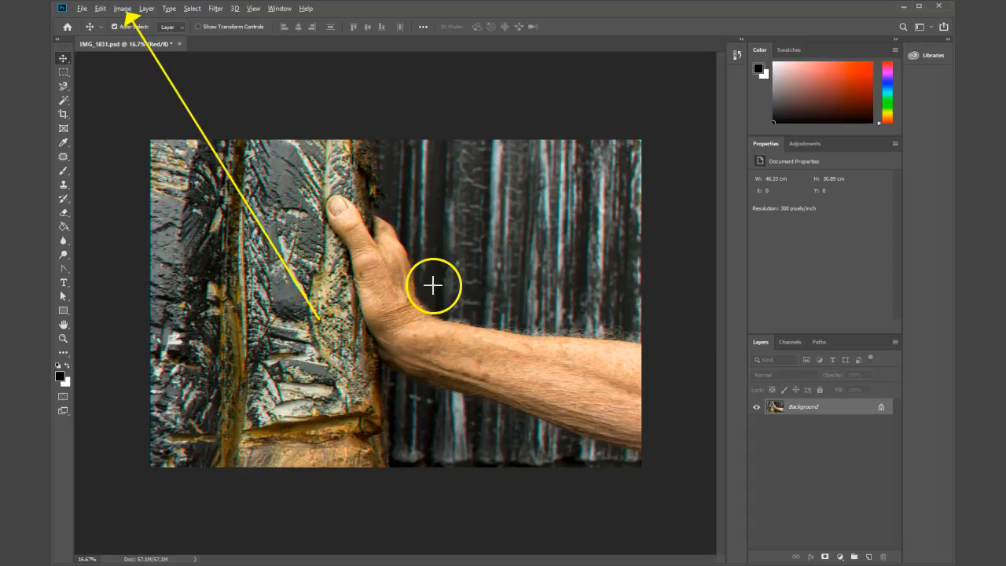
left_click(122, 8)
mouse_move(130, 21)
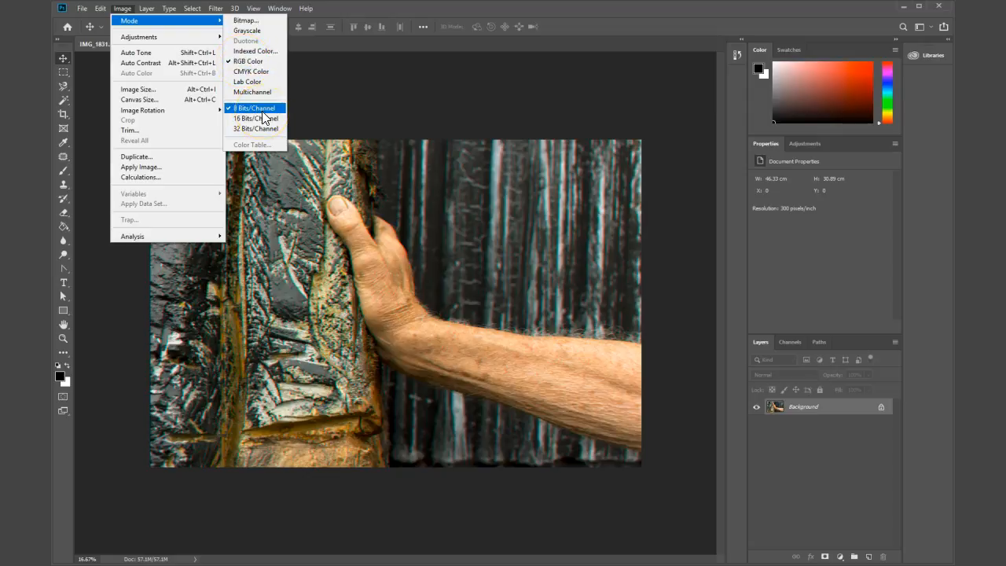
left_click(549, 106)
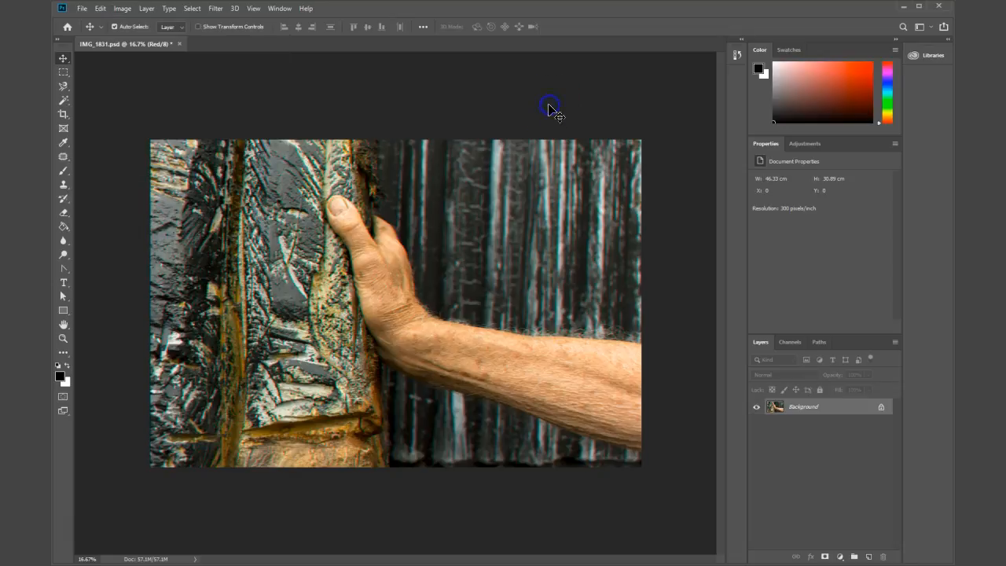
- Display the colour channels and toggle the visibility of red and green to compare their contributions to the image
left_click(790, 342)
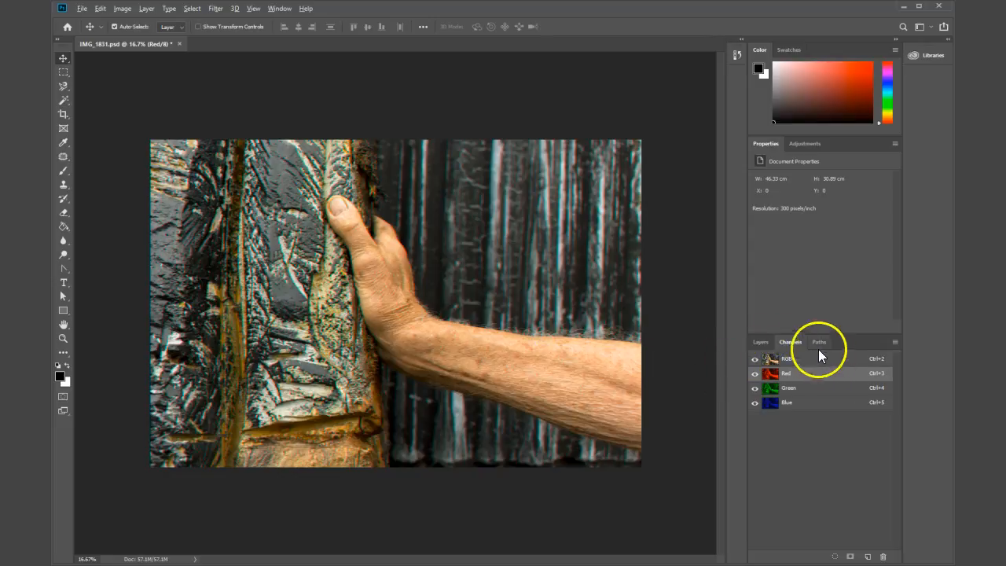
left_click(754, 375)
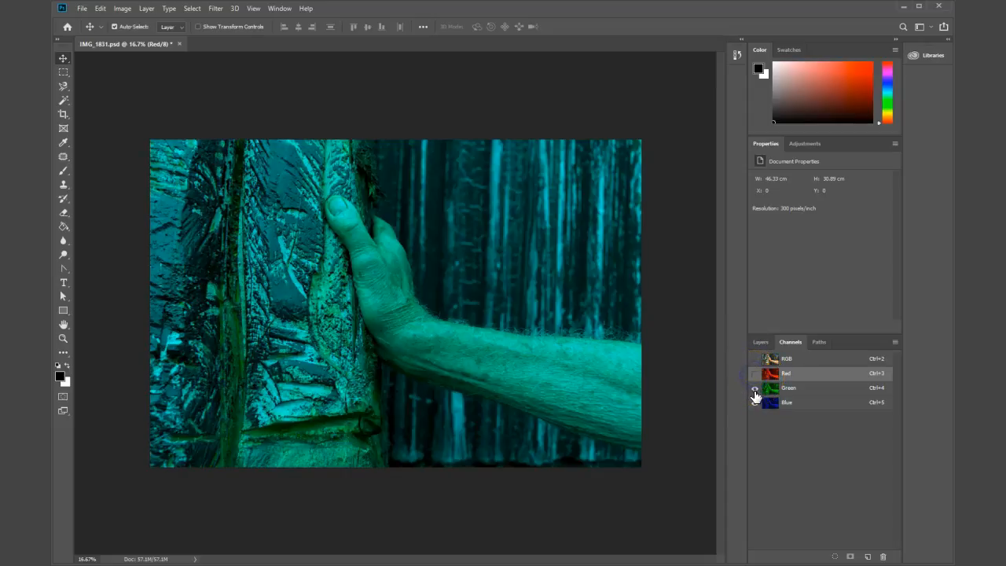
left_click(755, 388)
left_click(755, 388)
left_click(754, 374)
left_click(754, 388)
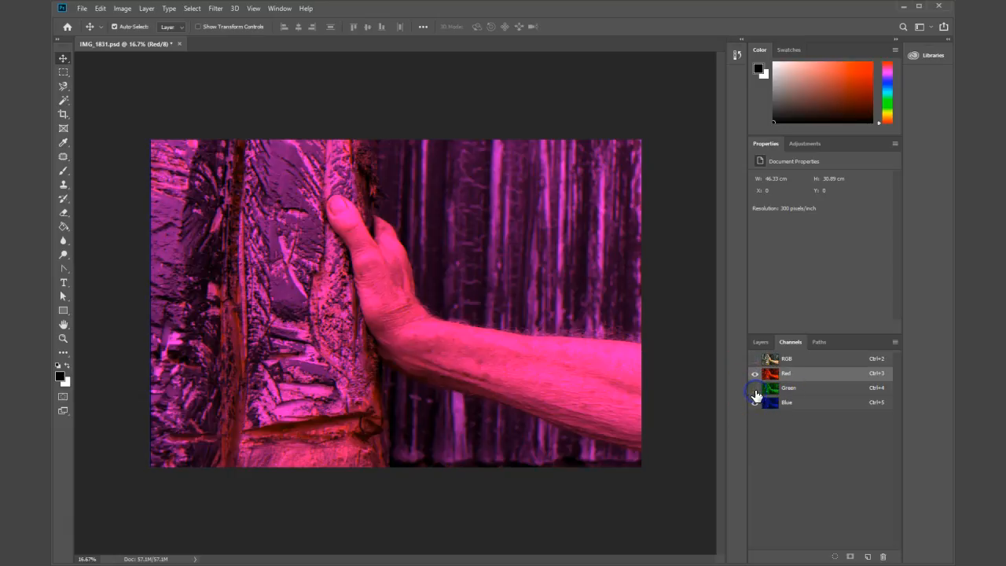
left_click(754, 374)
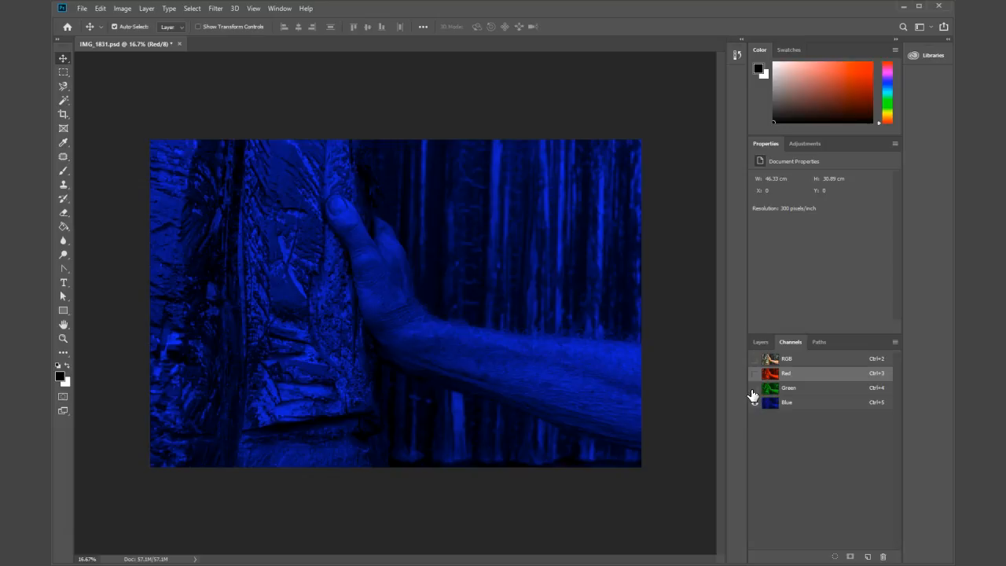
- Show only the red and green channels and hide the blue channel
left_click(755, 373)
left_click(754, 388)
left_click(755, 402)
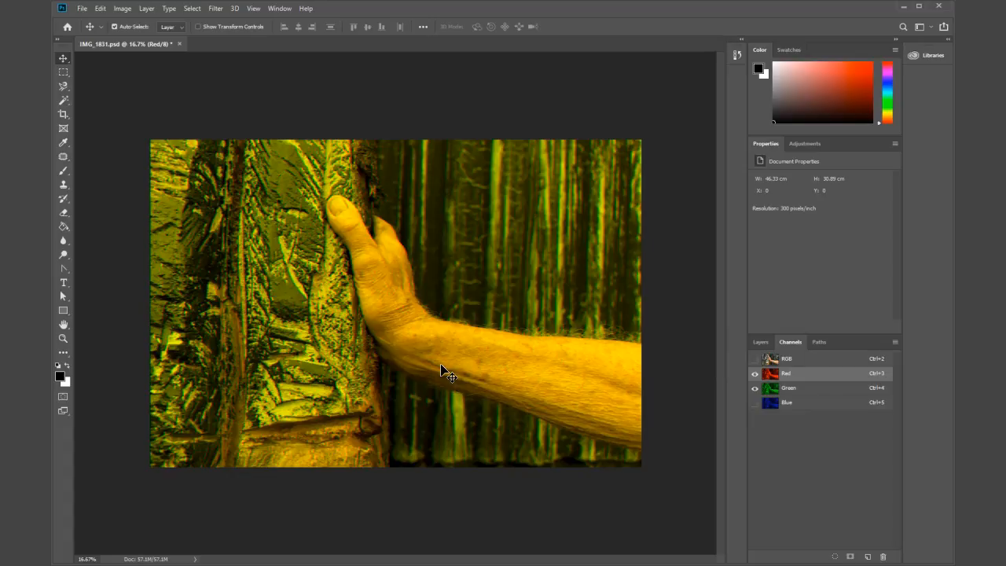
- Nudge the red channel back and forth horizontally, ending slightly to the left of the green channel
key("shift+Left")
key("shift+Left")
key("shift+Left")
key("shift+Left")
key("shift+Left")
key("shift+Left")
key("shift+Left")
key("shift+Left")
key("shift+Left")
key("shift+Left")
key("shift+Right")
key("shift+Right")
key("shift+Right")
key("shift+Right")
key("shift+Right")
key("shift+Right")
key("shift+Right")
key("shift+Right")
key("shift+Right")
key("shift+Right")
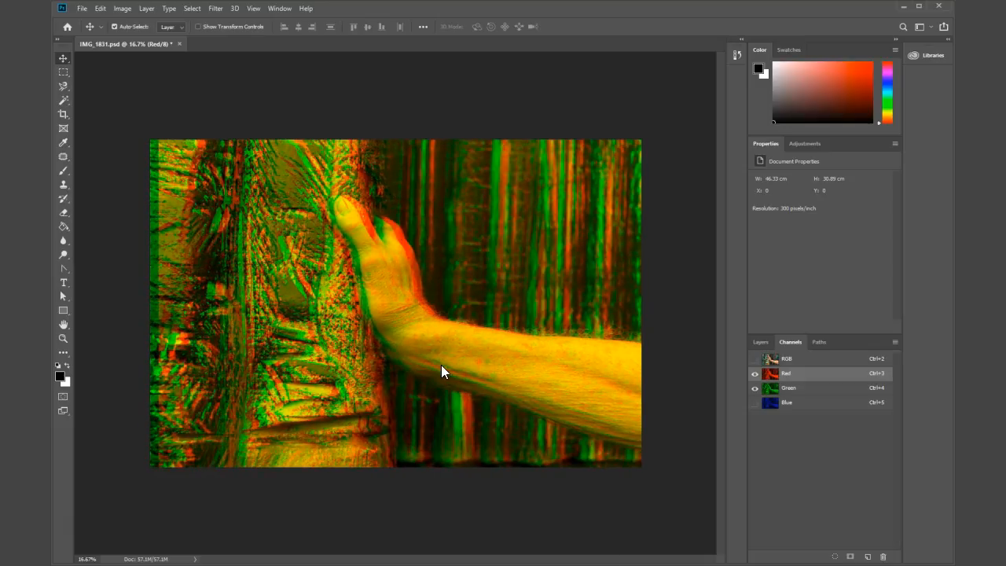
key("shift+Left")
key("shift+Left")
key("shift+Left")
key("shift+Left")
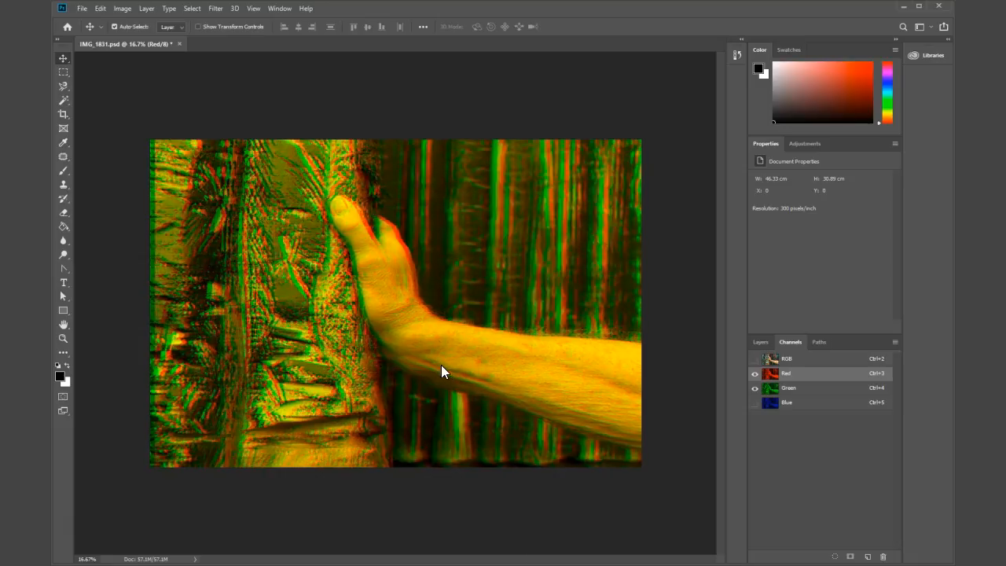
key("shift+Left")
key("shift+Left")
key("shift+Left")
key("shift+Left")
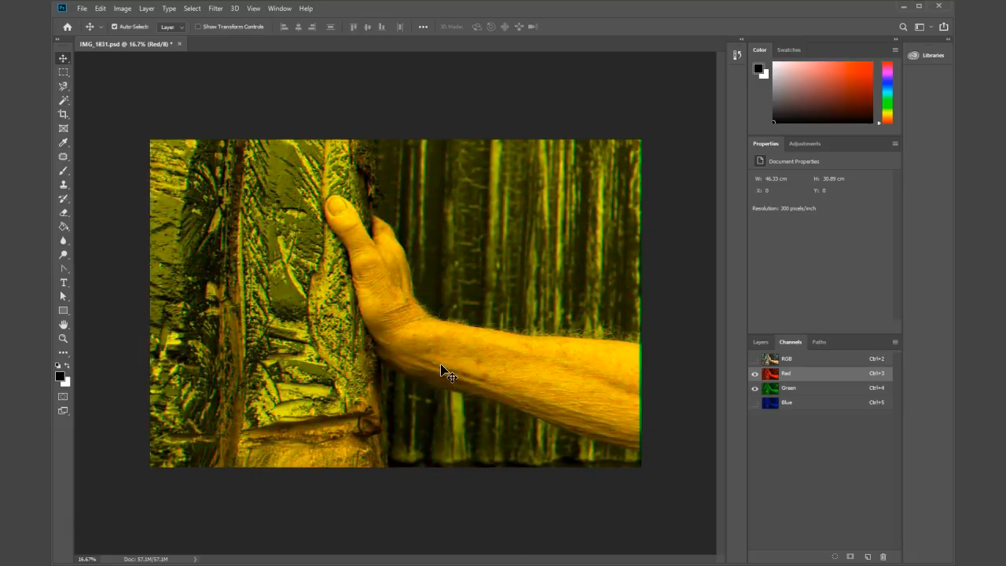
key("shift+Left")
key("shift+Left")
key("shift+Left")
key("shift+Left")
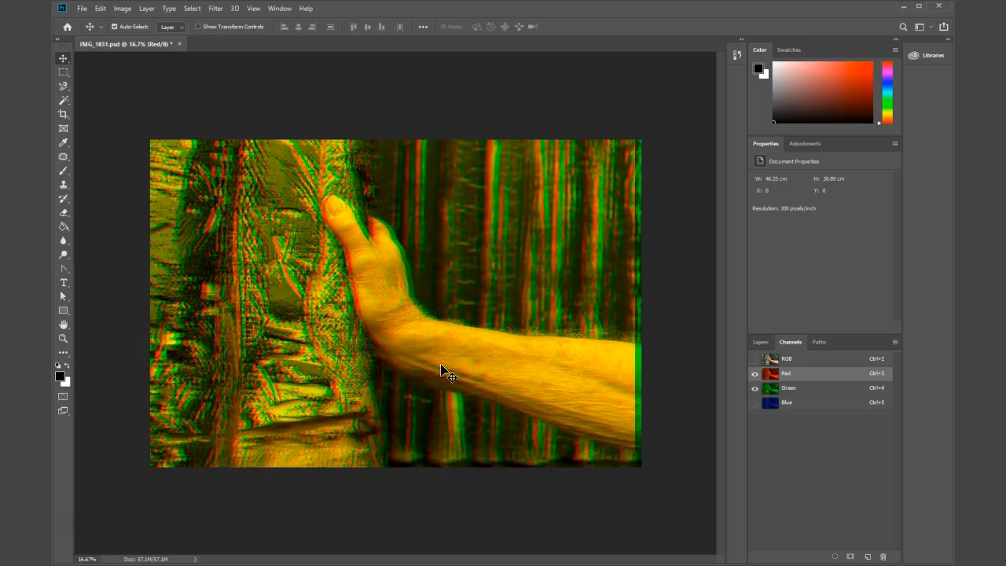
key("shift+Right")
key("shift+Right")
key("shift+Right")
key("shift+Right")
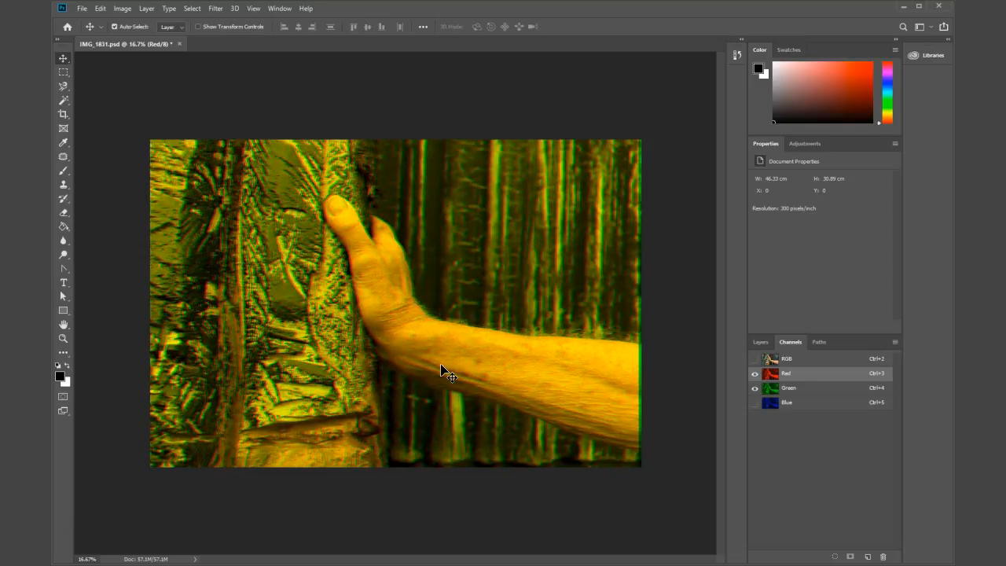
key("shift+Left")
key("shift+Left")
key("shift+Left")
key("shift+Left")
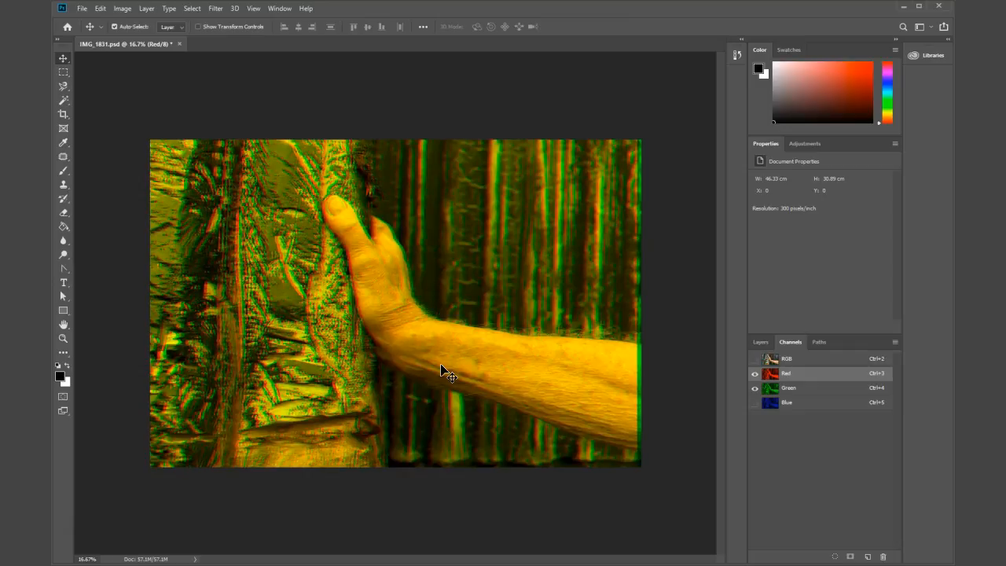
key("shift+Left")
key("shift+Left")
key("shift+Left")
key("shift+Left")
key("shift+Left")
key("shift+Left")
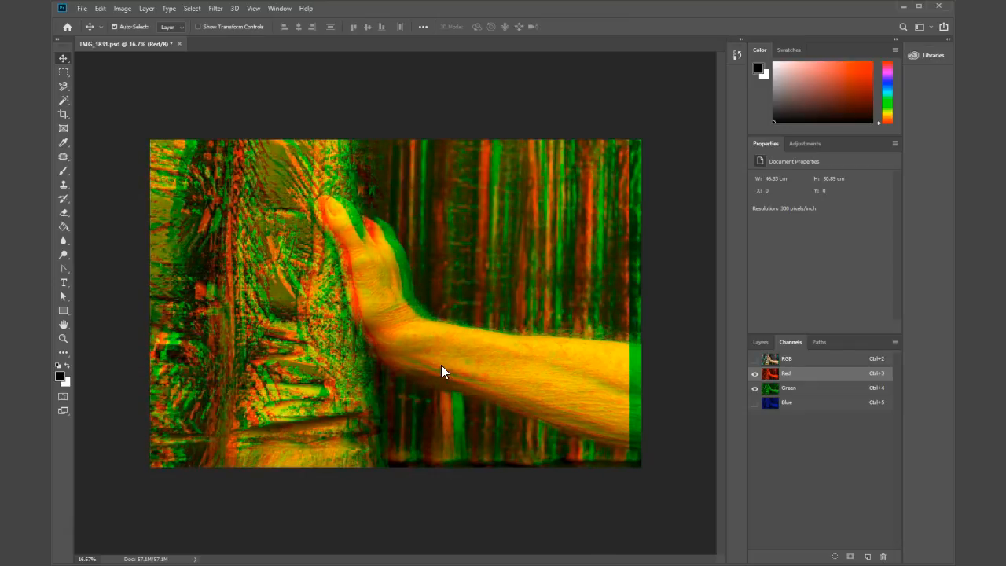
key("shift+Right")
key("shift+Right")
key("shift+Right")
key("shift+Right")
key("shift+Right")
key("shift+Right")
key("shift+Right")
key("shift+Right")
key("shift+Right")
key("shift+Right")
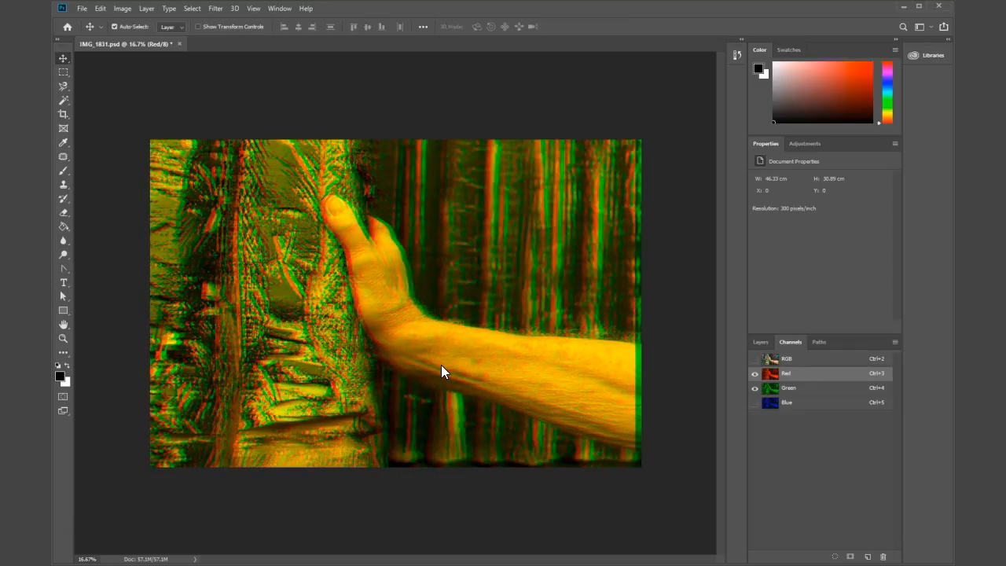
key("shift+Right")
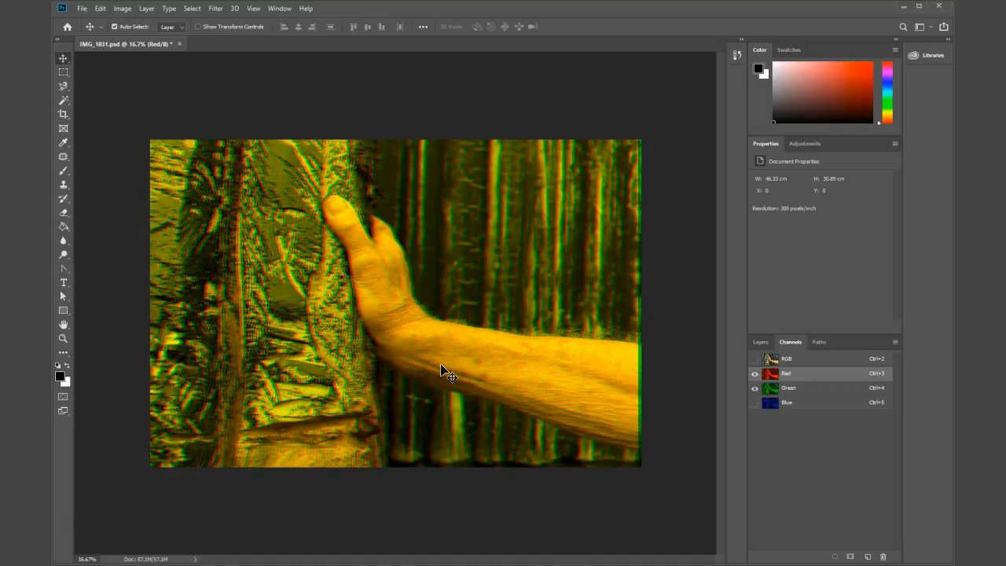
- Make the blue channel visible, select it alone and nudge it right and left against the other channels
left_click(755, 403)
left_click(823, 389)
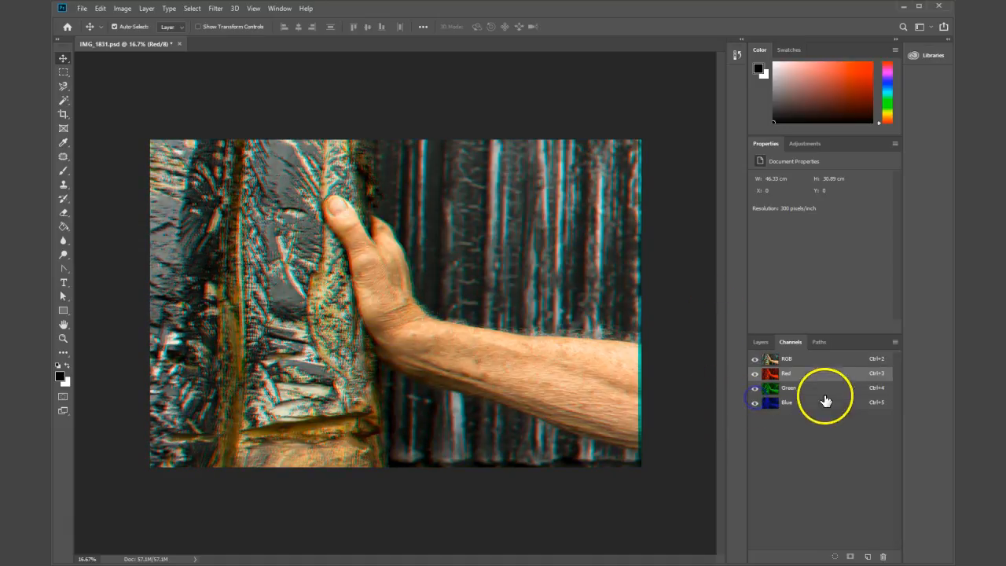
left_click(824, 404)
key("shift+Right")
key("shift+Right")
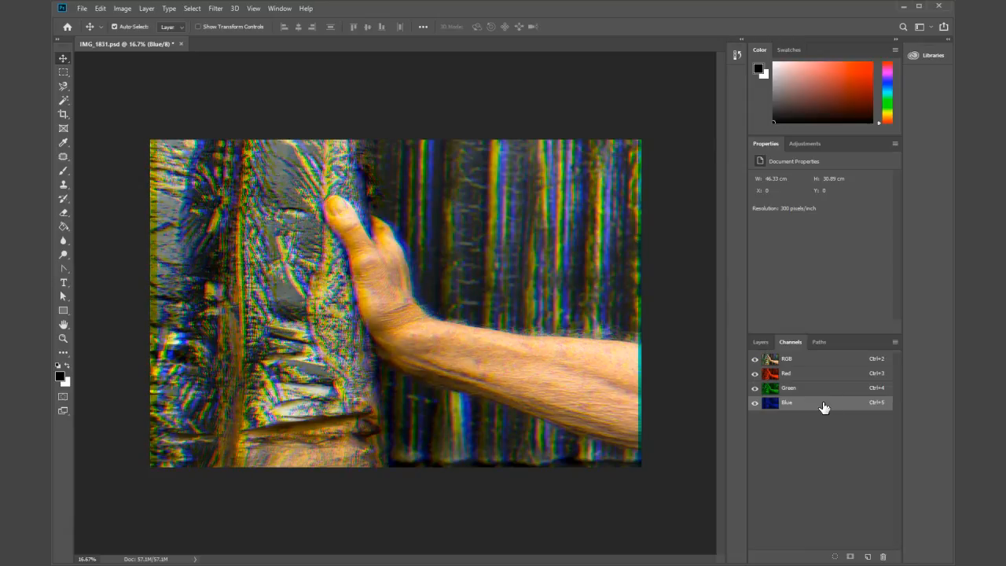
key("shift+Right")
key("shift+Left")
key("shift+Left")
key("shift+Left")
key("shift+Left")
key("shift+Left")
key("shift+Left")
key("shift+Left")
key("shift+Left")
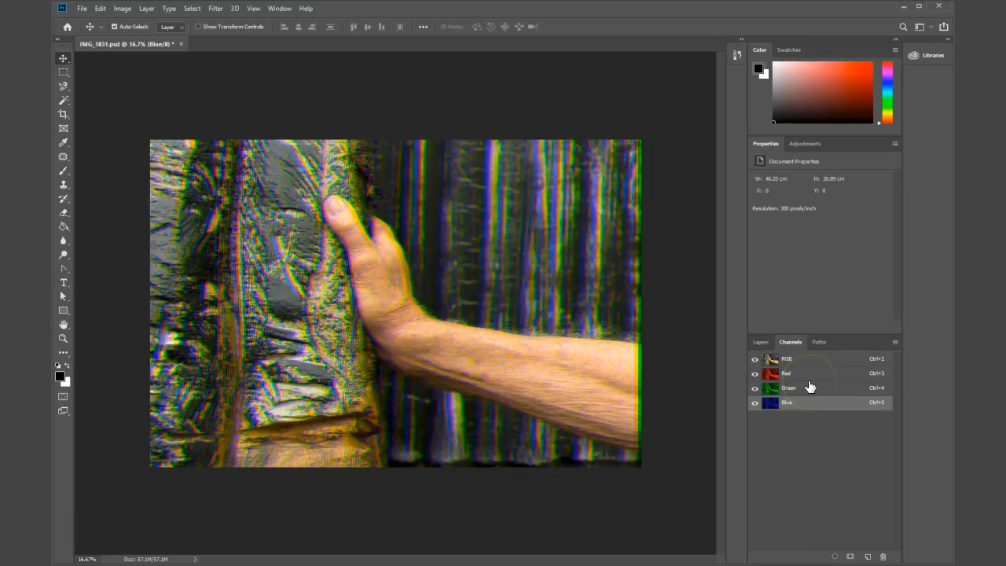
key("shift+Right")
key("shift+Right")
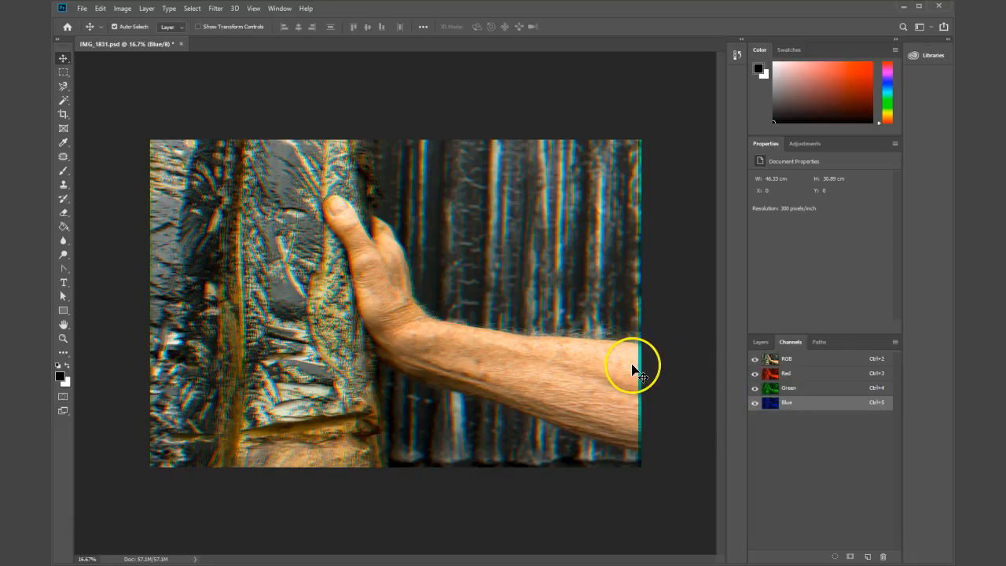
key("shift+Right")
key("shift+Right")
key("shift+Left")
key("shift+Left")
key("shift+Left")
key("shift+Left")
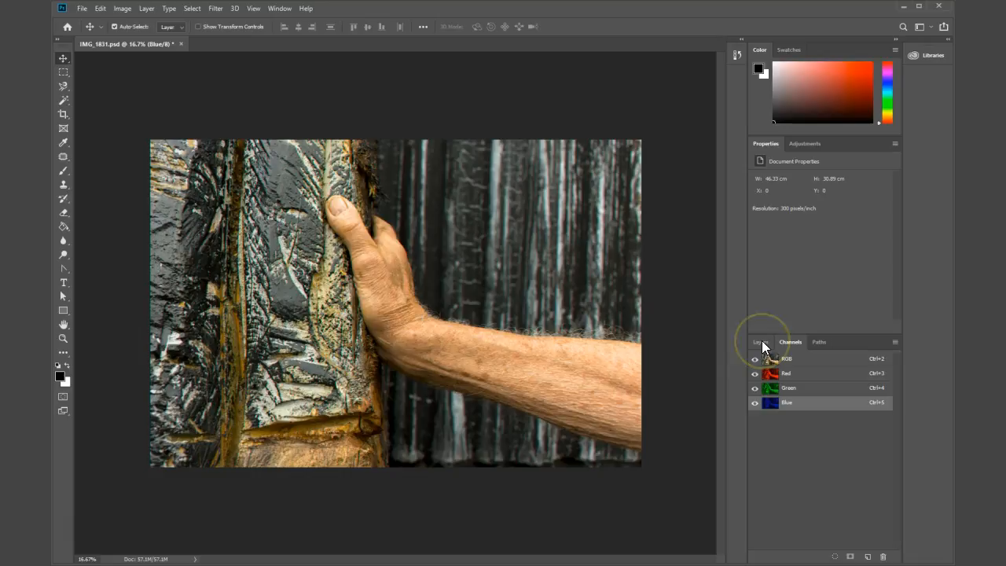
- Return to the layers and duplicate the Background layer to make three copies
left_click(759, 342)
left_click(799, 409)
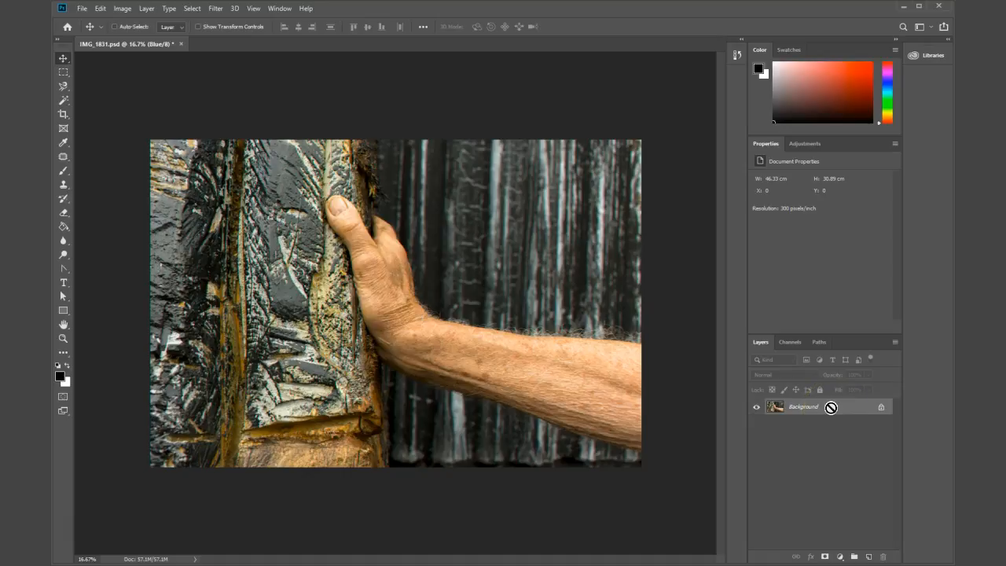
key("ctrl+j")
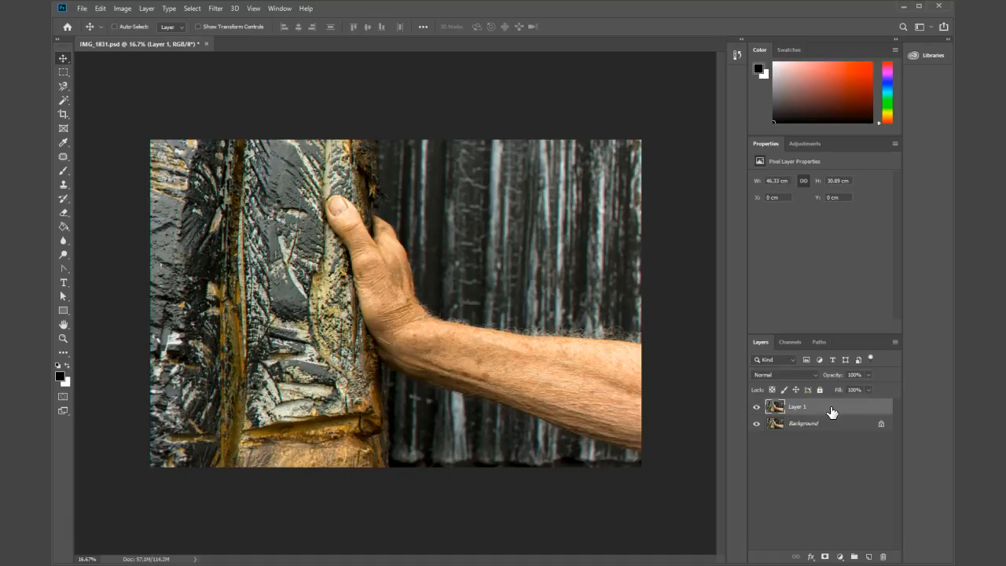
key("ctrl+j")
key("ctrl+j")
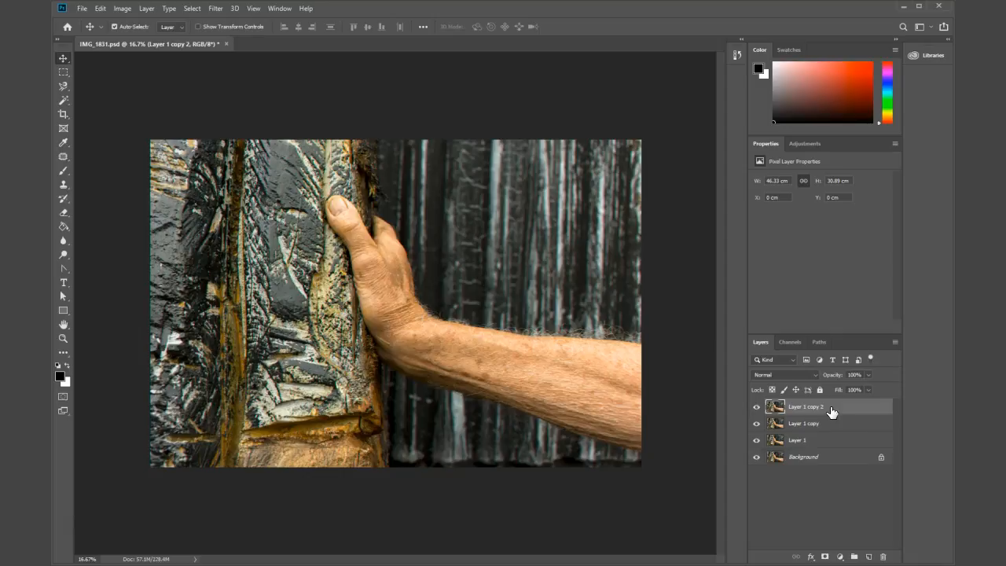
- Rename the three layer copies Red, Blue and Green from top to bottom, and hide the Background layer
double_click(800, 406)
key("Tab")
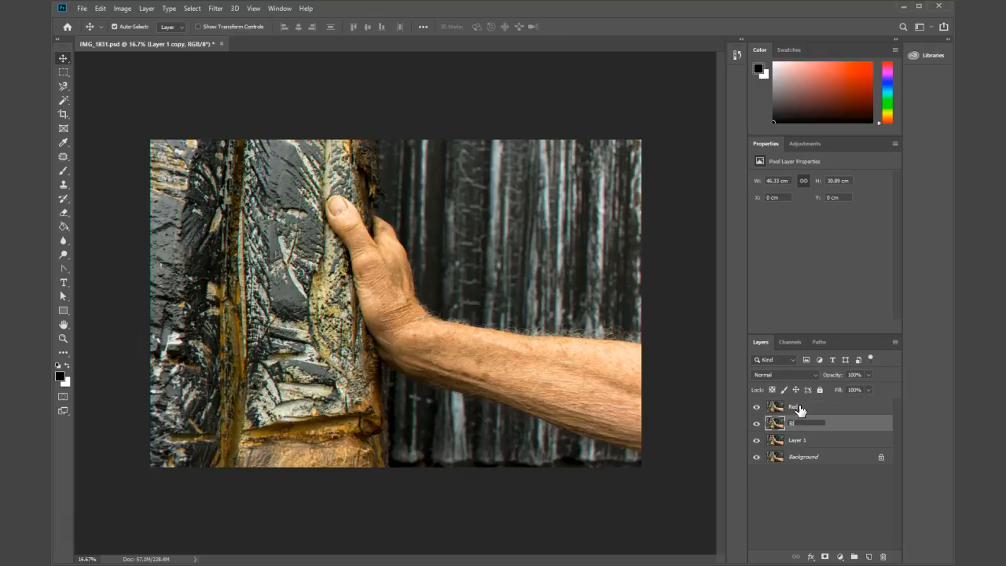
key("Tab")
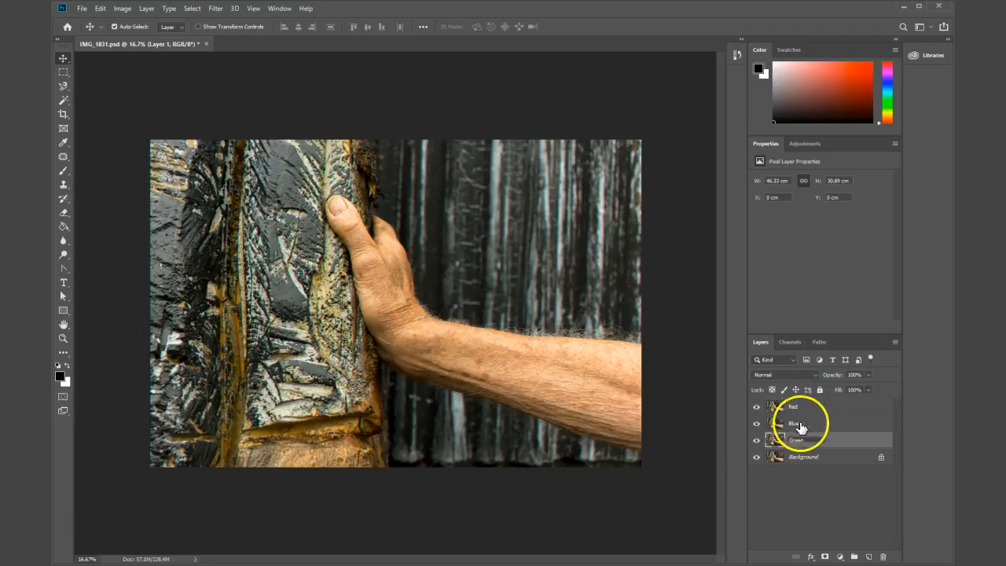
left_click(760, 460)
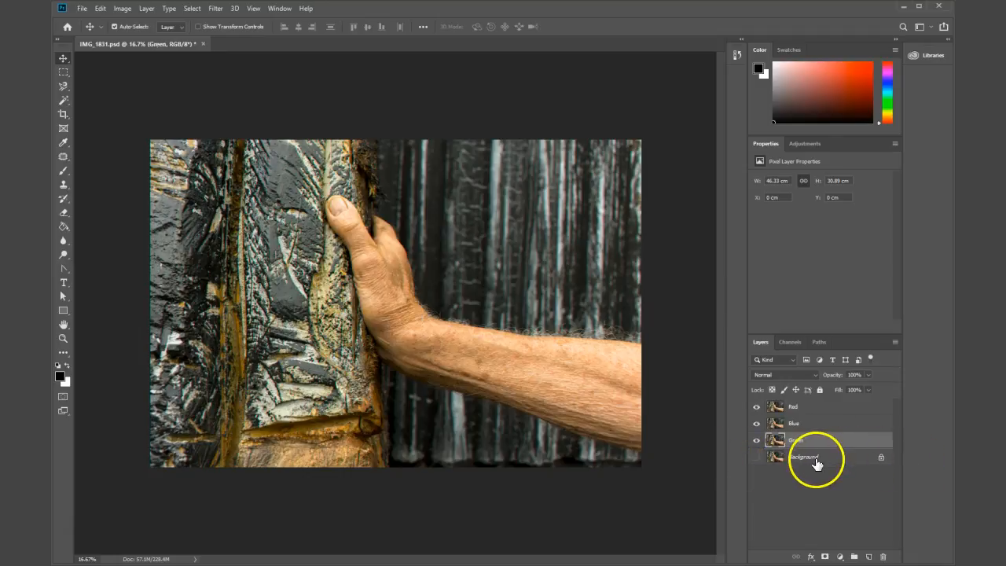
left_click(853, 407)
key("h")
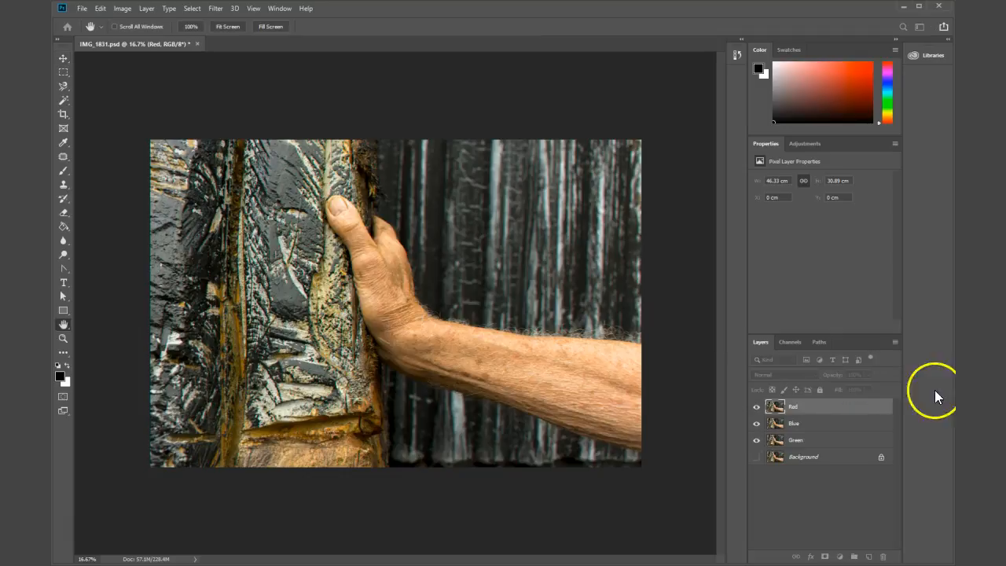
left_click_drag(460, 131, 449, 99)
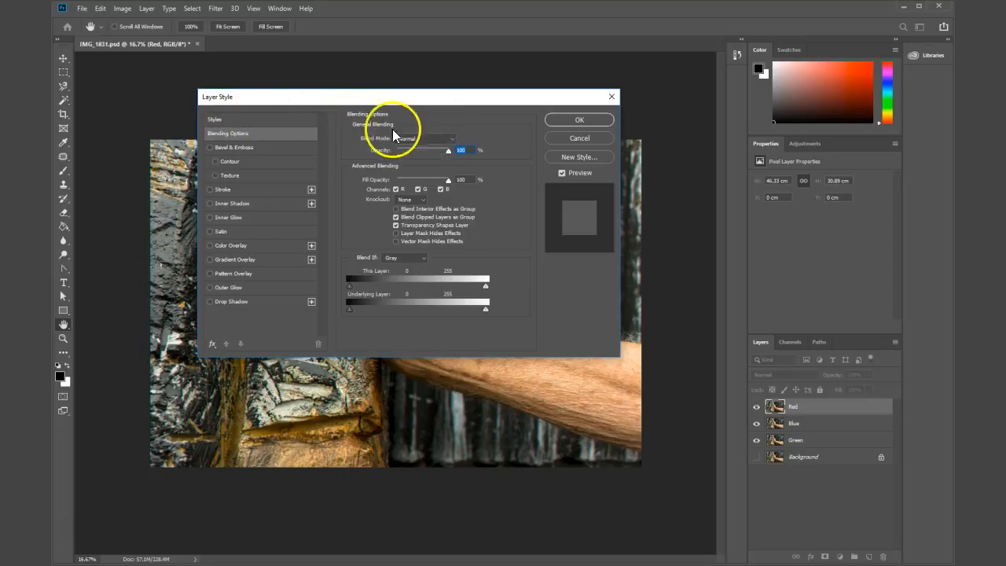
left_click(579, 142)
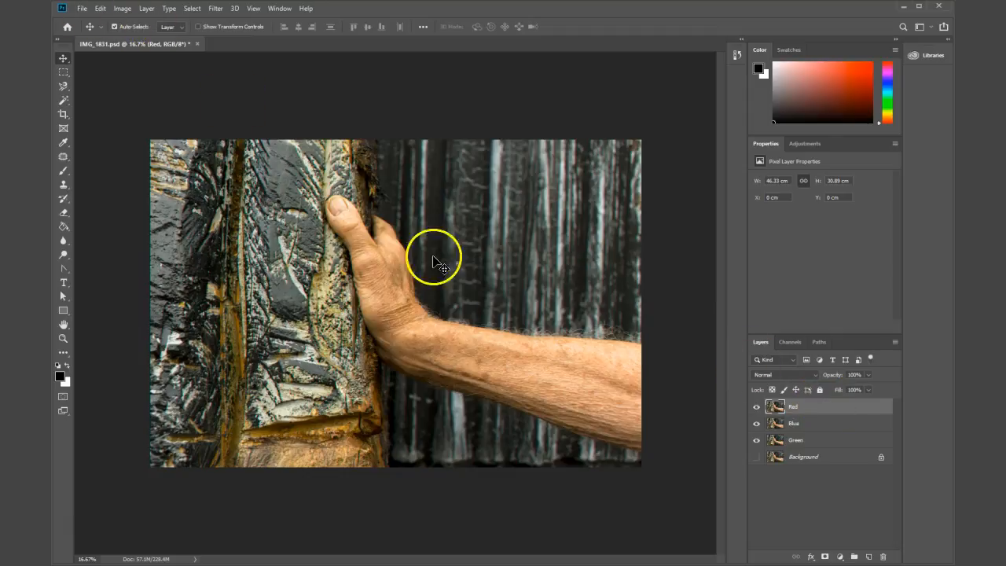
- Restrict the Red layer's advanced blending to the R channel by turning off G and B in its layer style
left_click(832, 410)
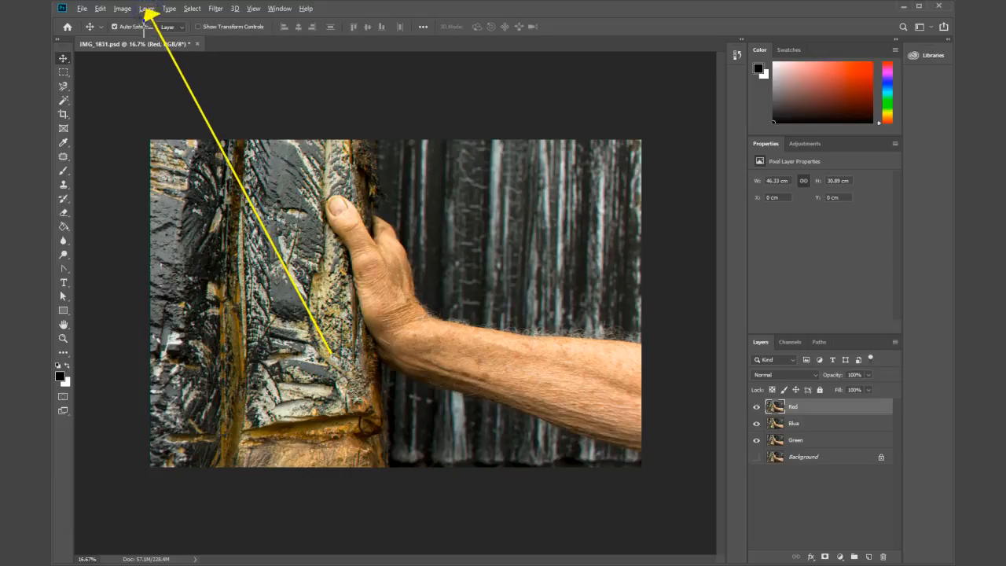
left_click(146, 9)
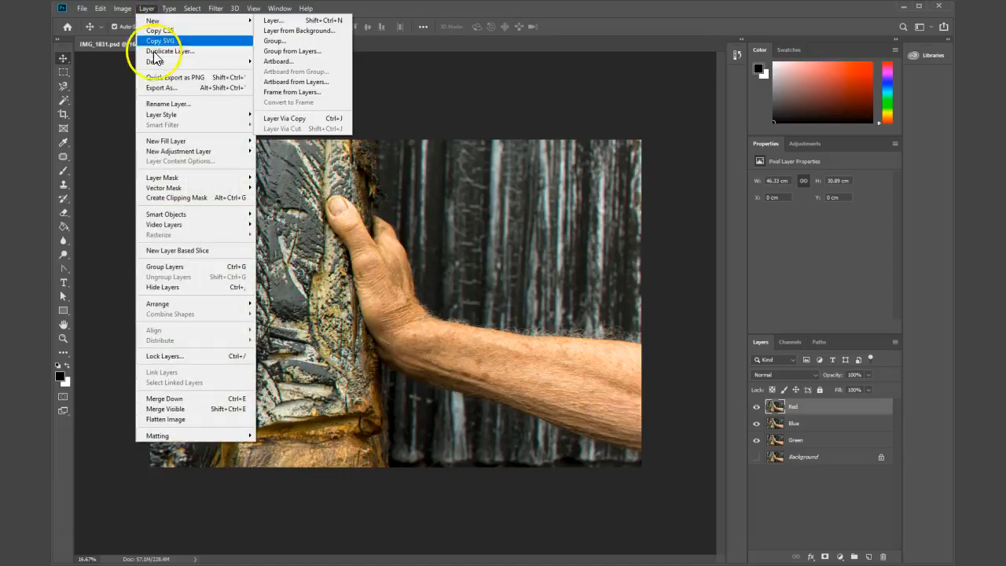
mouse_move(161, 122)
left_click(99, 116)
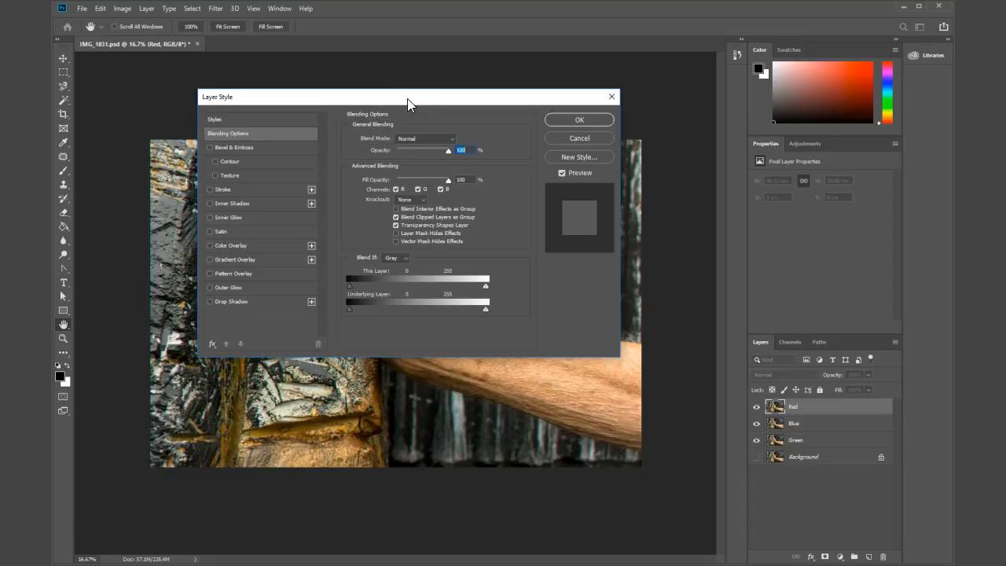
left_click(413, 188)
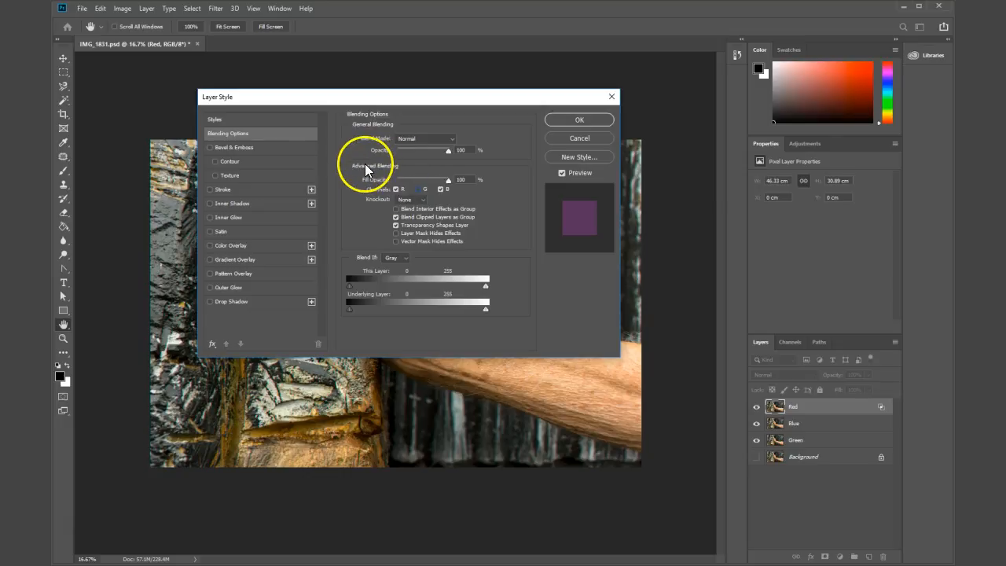
left_click(395, 189)
left_click(440, 189)
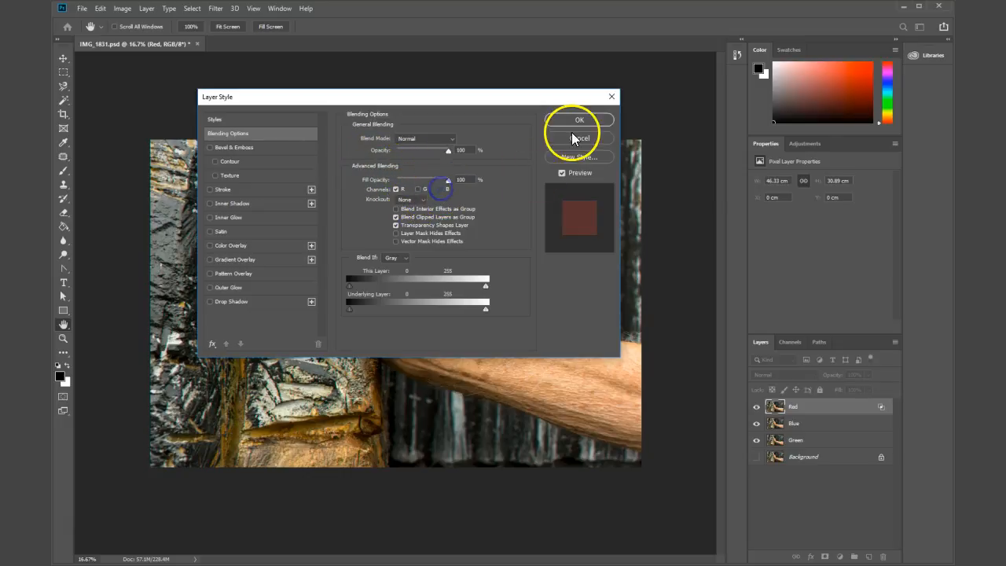
left_click(579, 120)
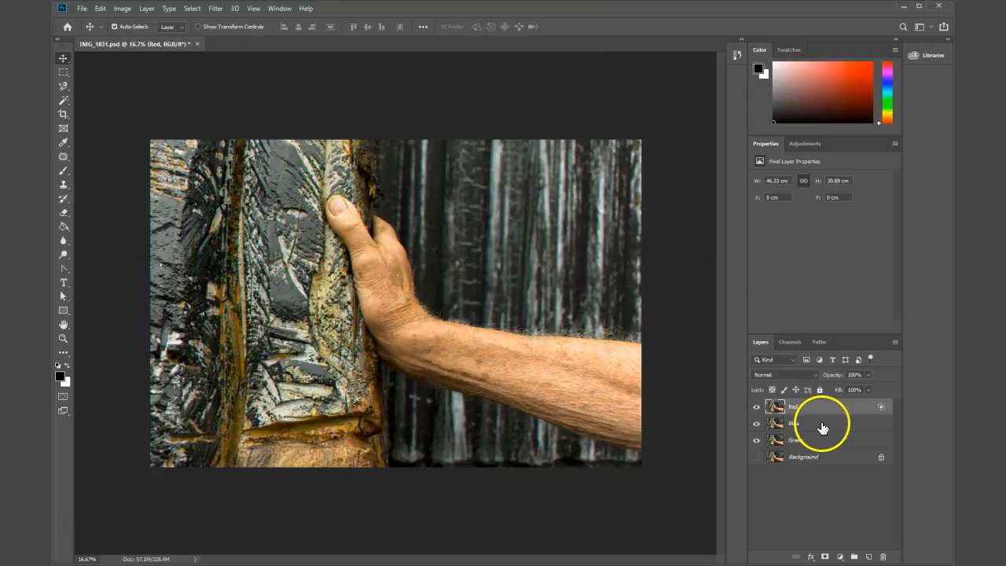
- Restrict the Blue layer's advanced blending to the B channel by turning off R and G in its layer style
left_click(827, 424)
double_click(828, 429)
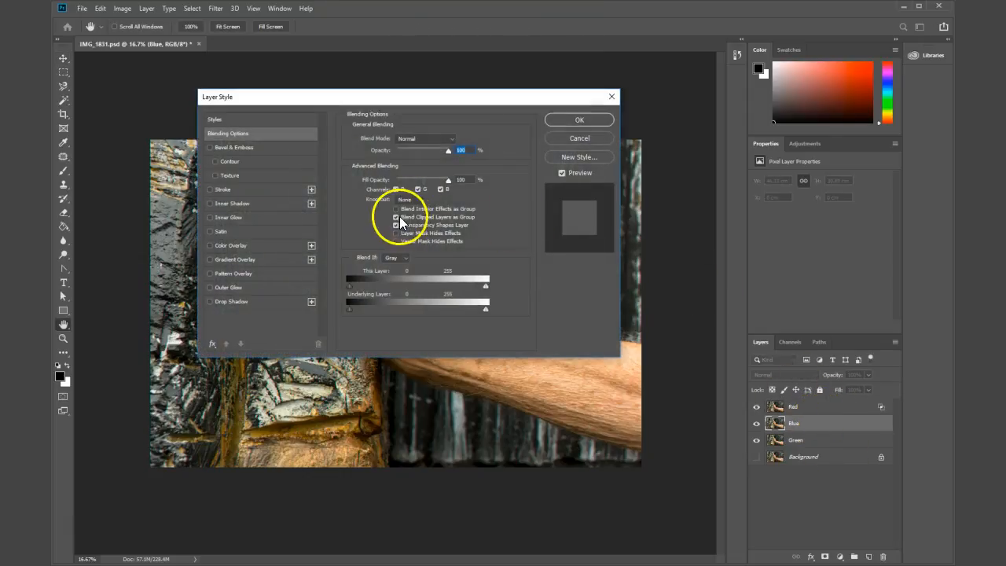
left_click(415, 190)
left_click(396, 189)
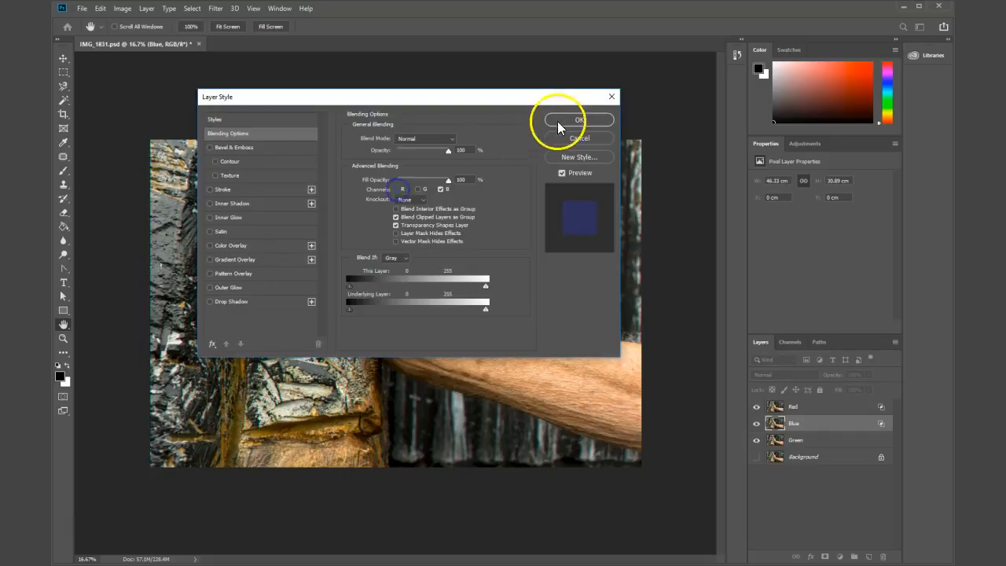
left_click(587, 120)
- Restrict the Green layer's advanced blending to the G channel and place the layer between Red and Blue
left_click(831, 438)
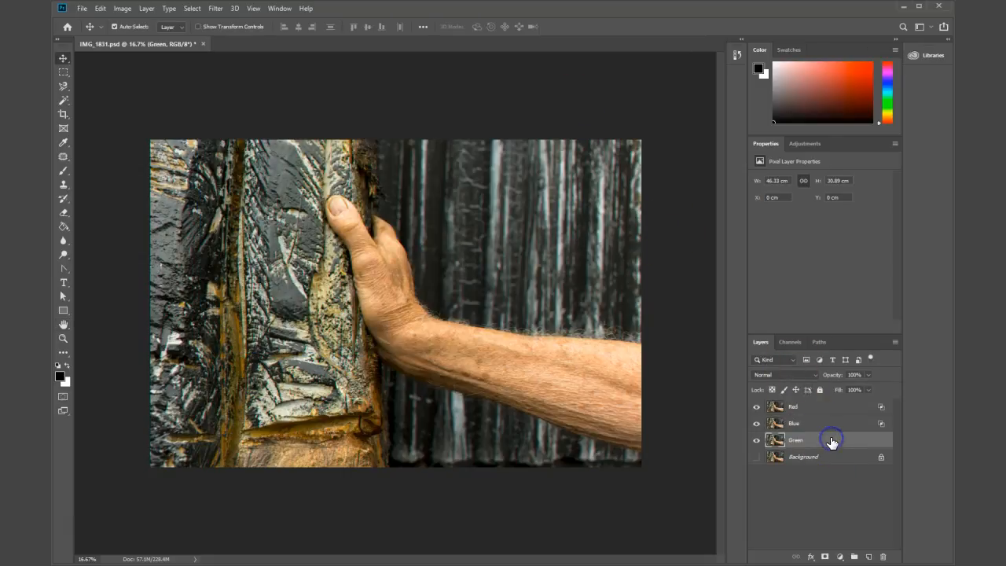
double_click(831, 440)
left_click(440, 190)
left_click(397, 189)
left_click(595, 120)
left_click_drag(818, 444, 817, 415)
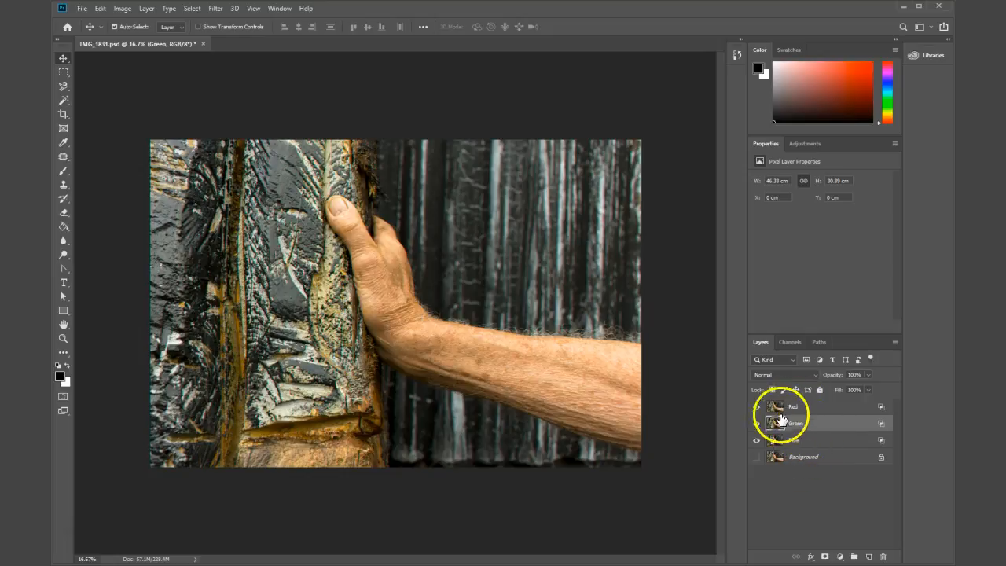
- Nudge the Red layer left in coarse and fine increments to an X position of about -0.41 cm
left_click(829, 408)
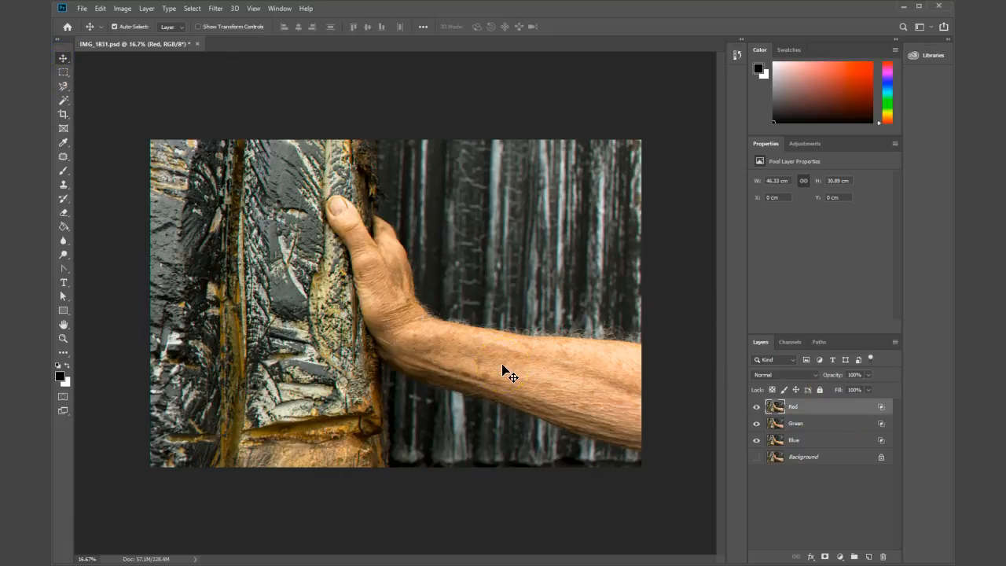
key("shift+Left")
key("shift+Left")
key("shift+Left")
key("shift+Left")
key("shift+Left")
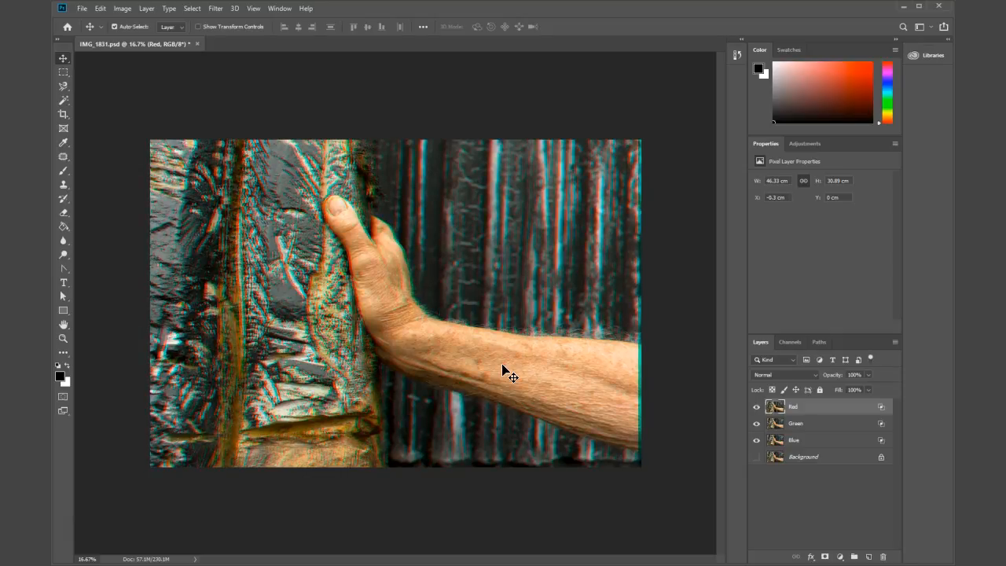
key("shift+Left")
key("shift+Left")
key("shift+Right")
key("shift+Right")
key("Right")
key("Right")
key("Right")
key("Right")
key("Right")
key("Right")
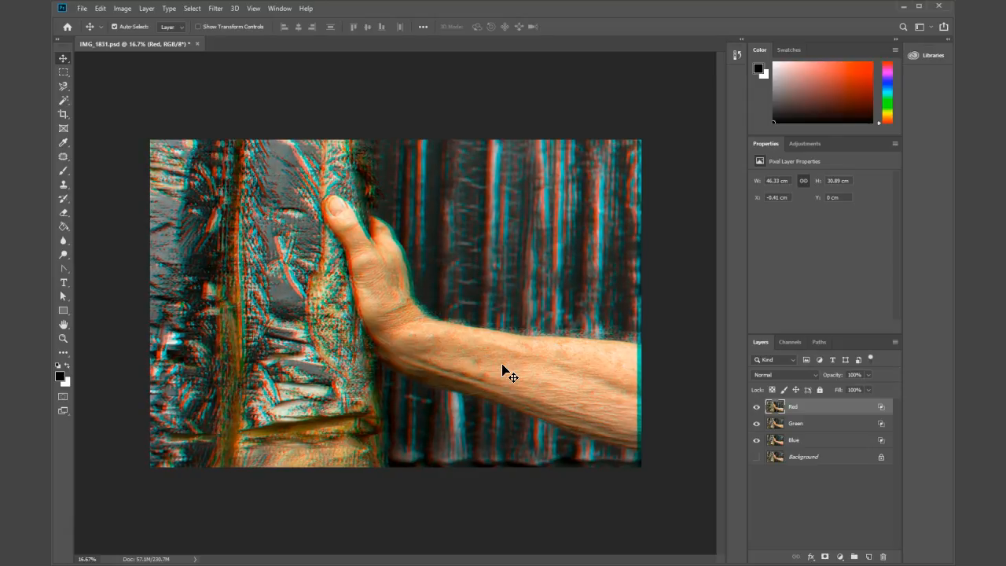
- Nudge the Blue layer left to an X position of about -0.59 cm and undo the last move
left_click(818, 443)
key("shift+Left")
key("shift+Left")
key("shift+Left")
key("shift+Left")
key("shift+Left")
key("shift+Left")
key("shift+Left")
key("shift+Left")
key("shift+Left")
key("shift+Left")
key("shift+Left")
key("shift+Left")
key("shift+Left")
key("shift+Left")
key("shift+Left")
key("shift+Right")
key("shift+Right")
key("shift+Right")
key("shift+Right")
key("shift+Right")
key("shift+Right")
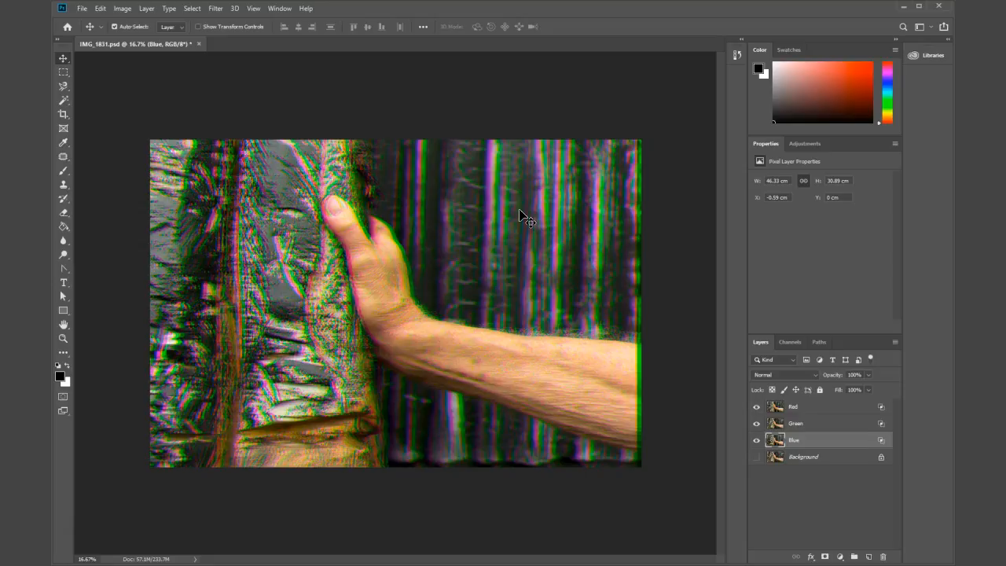
key("ctrl+z")
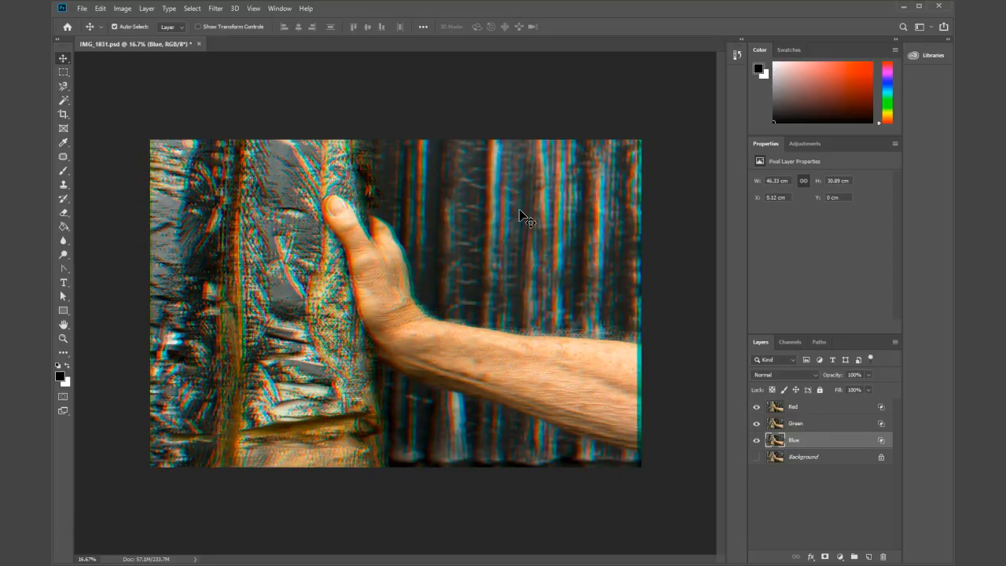
- Nudge the Blue layer back and forth horizontally, ending offset to the right at an X position of about 1.69 cm
key("shift+Right")
key("shift+Right")
key("shift+Right")
key("shift+Right")
key("shift+Right")
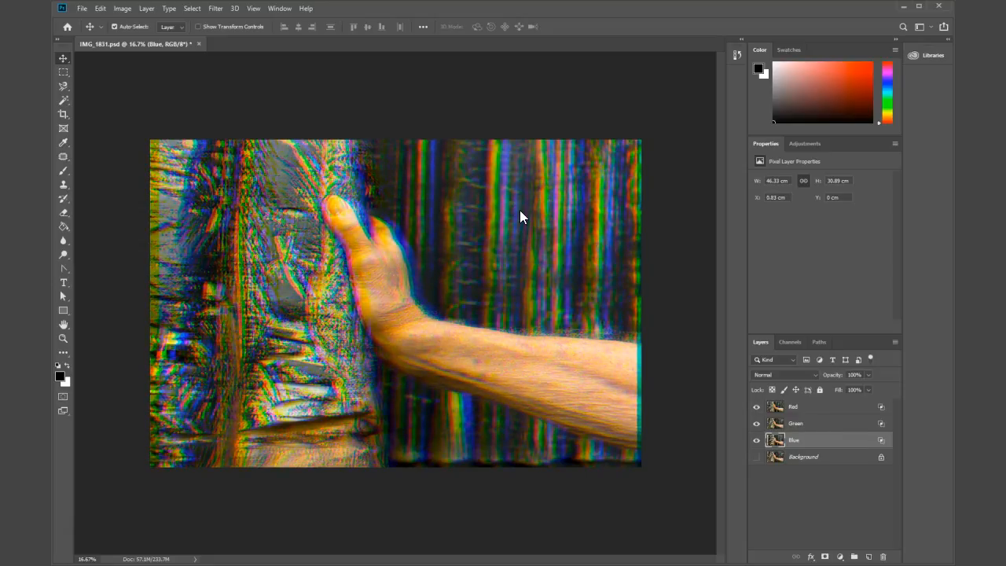
key("shift+Left")
key("shift+Left")
key("shift+Left")
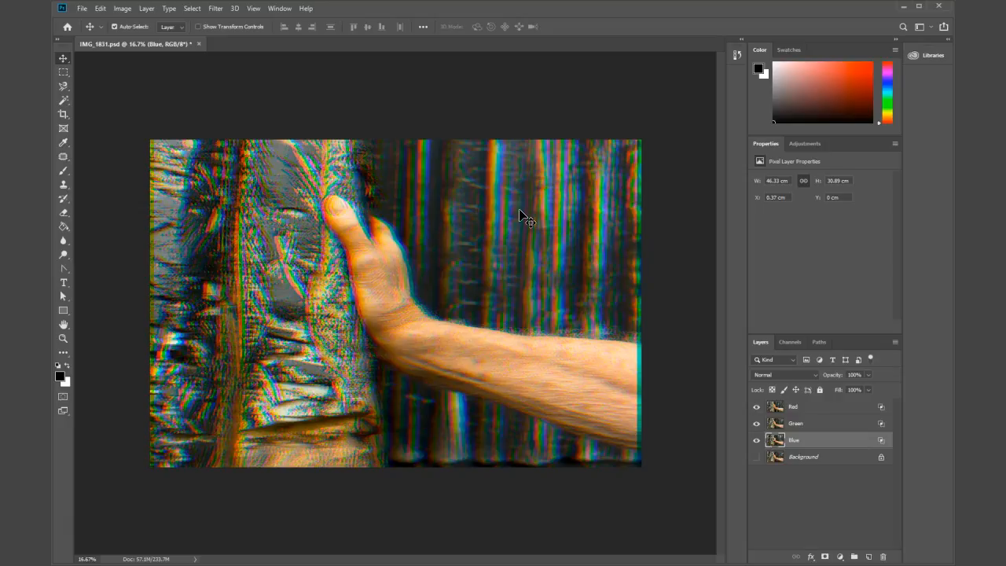
key("shift+Right")
key("shift+Right")
key("shift+Right")
key("shift+Right")
key("shift+Right")
key("shift+Right")
key("shift+Right")
key("shift+Right")
key("shift+Right")
key("shift+Right")
key("shift+Right")
key("shift+Right")
key("shift+Right")
key("shift+Right")
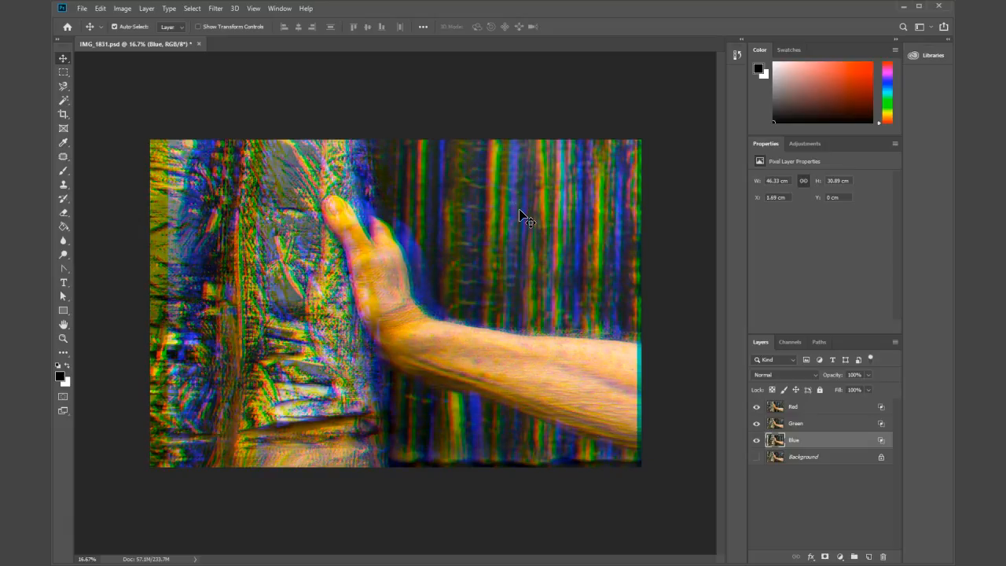